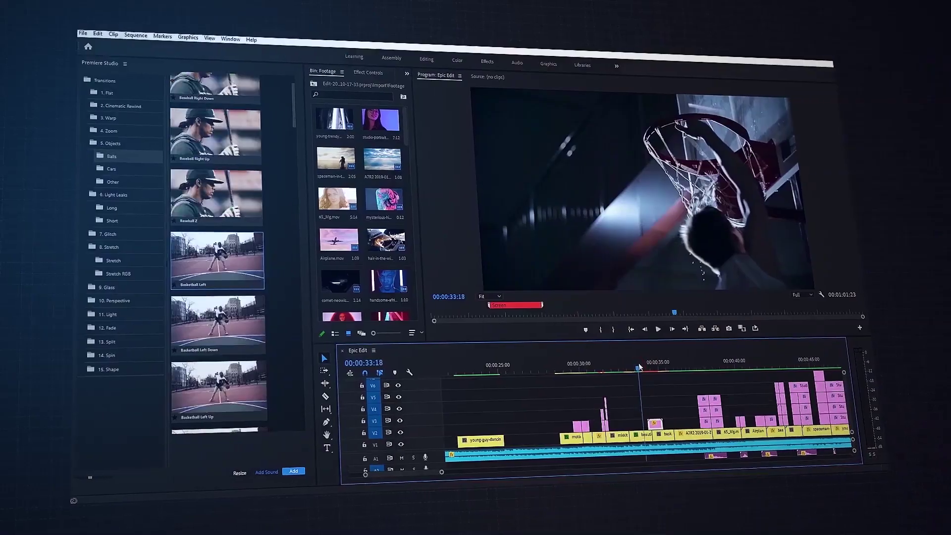
Add the chosen Premiere Studio transition to the edit
left_click_drag(622, 369, 640, 369)
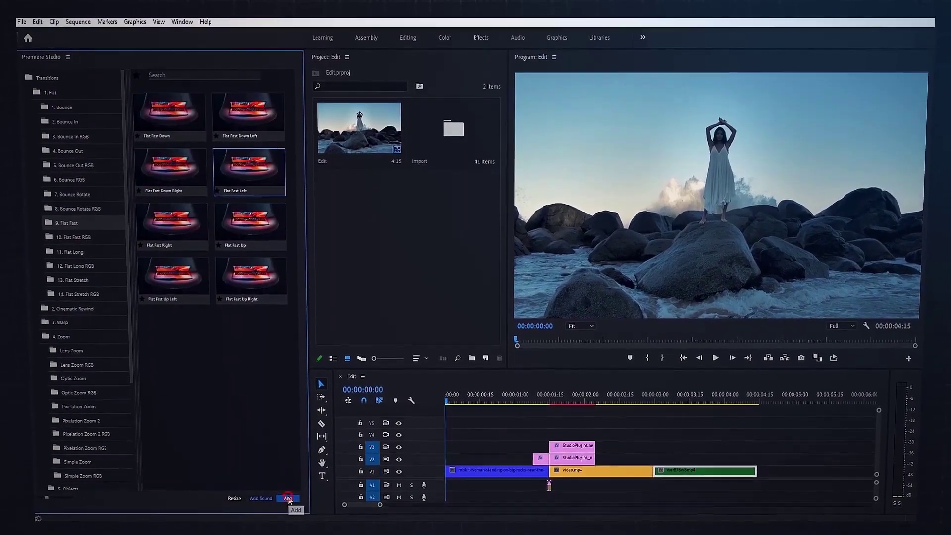
left_click(288, 498)
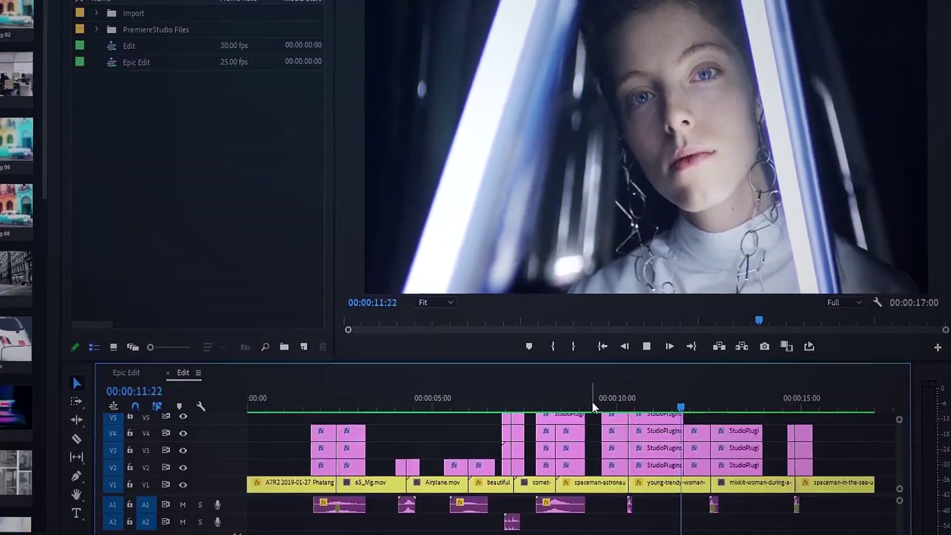
left_click(592, 402)
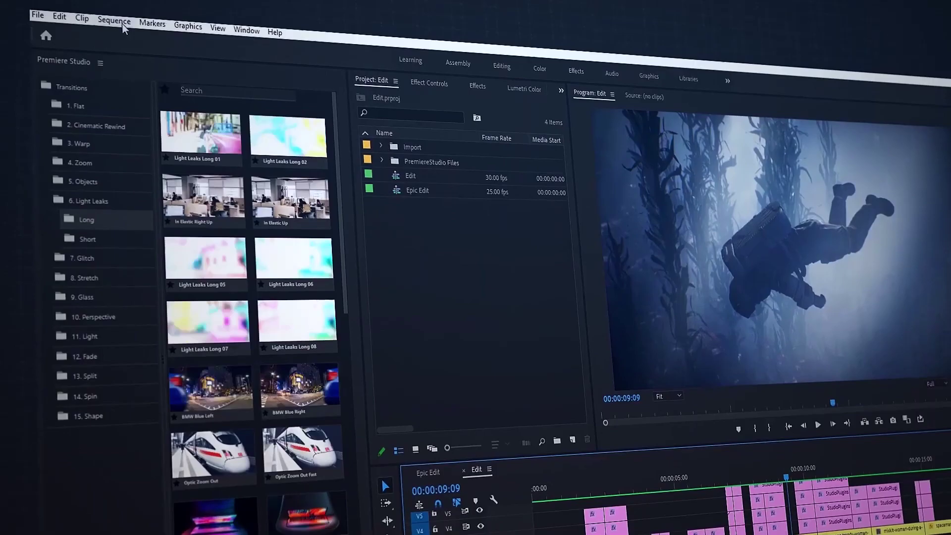
Change the Edit sequence frame size to a vertical 1080 x 1920 in Sequence Settings
left_click(119, 23)
left_click(133, 32)
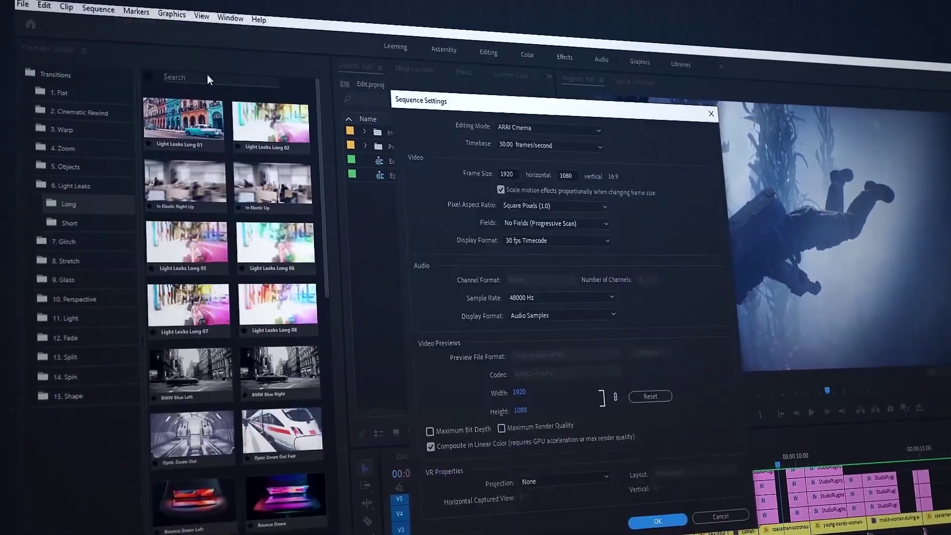
double_click(510, 174)
type("1080")
key("Tab")
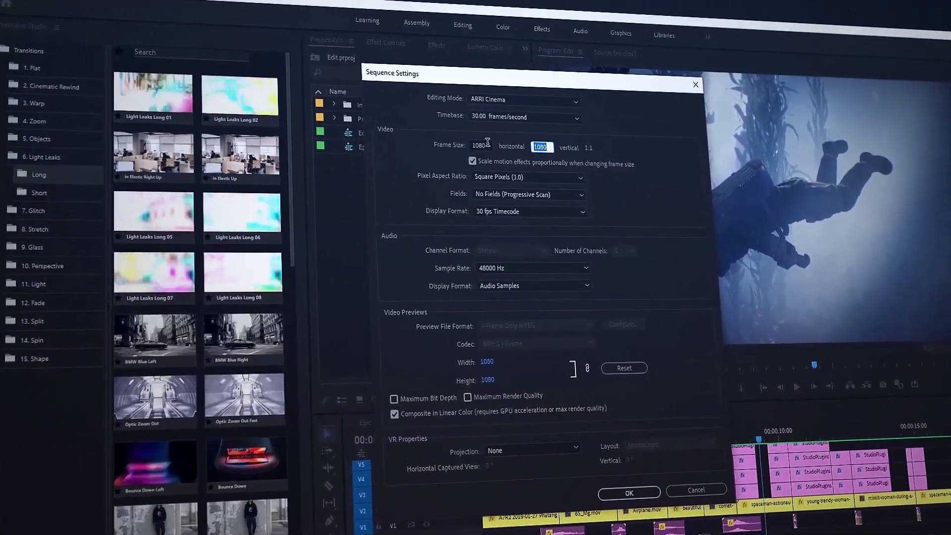
type("1920")
left_click(629, 492)
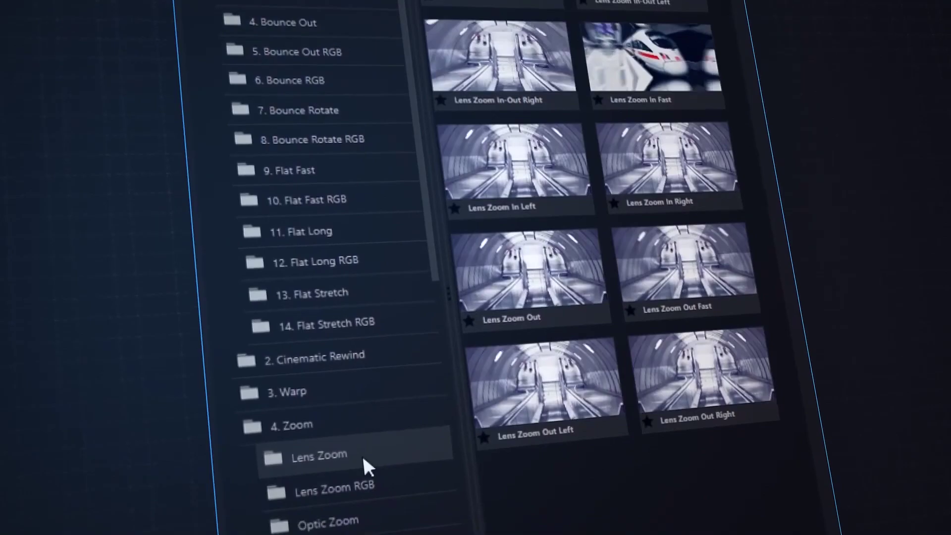
scroll(363, 453, "down", 10)
left_click(330, 287)
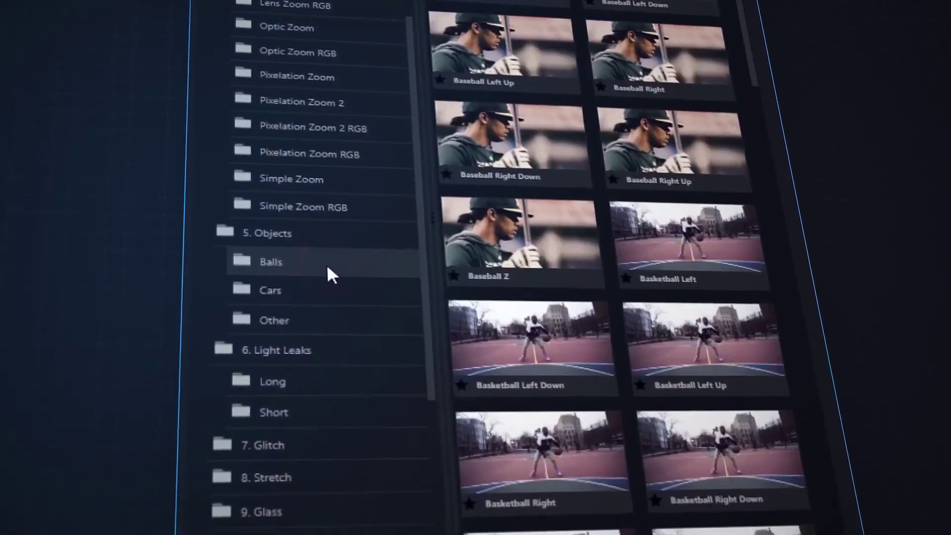
scroll(322, 233, "down", 6)
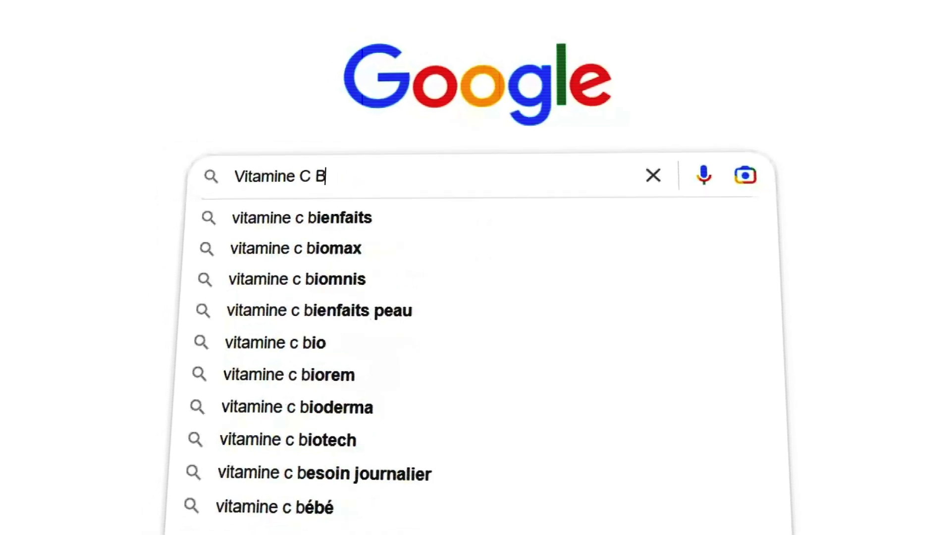
Search Google for 'Vitamine C Bottle'
type("ottle")
key("Return")
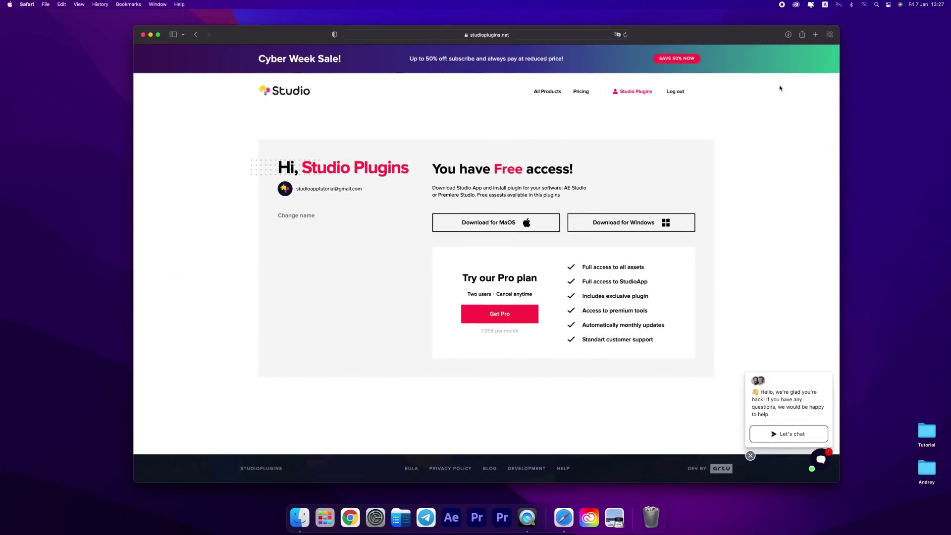
Move the downloaded StudioApp into Applications and launch it from Launchpad
left_click(788, 34)
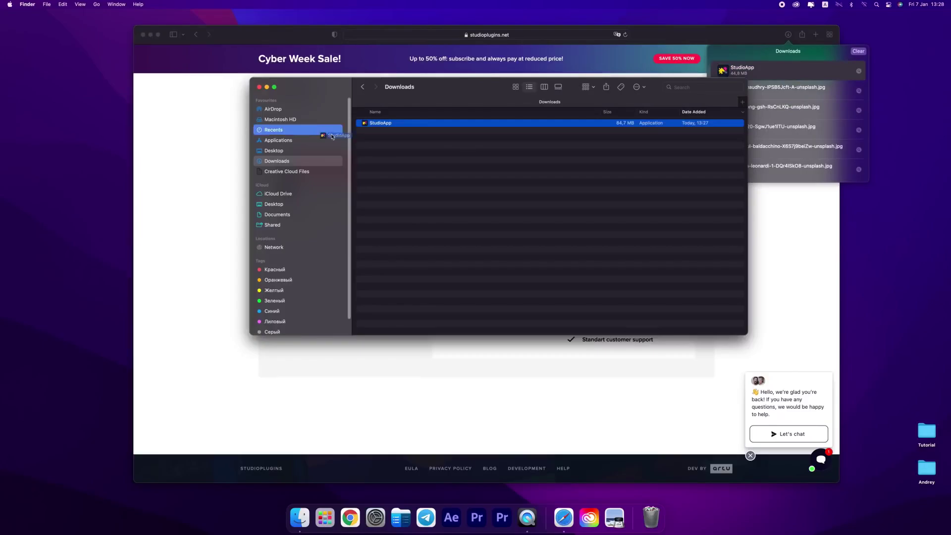
left_click_drag(299, 141, 300, 141)
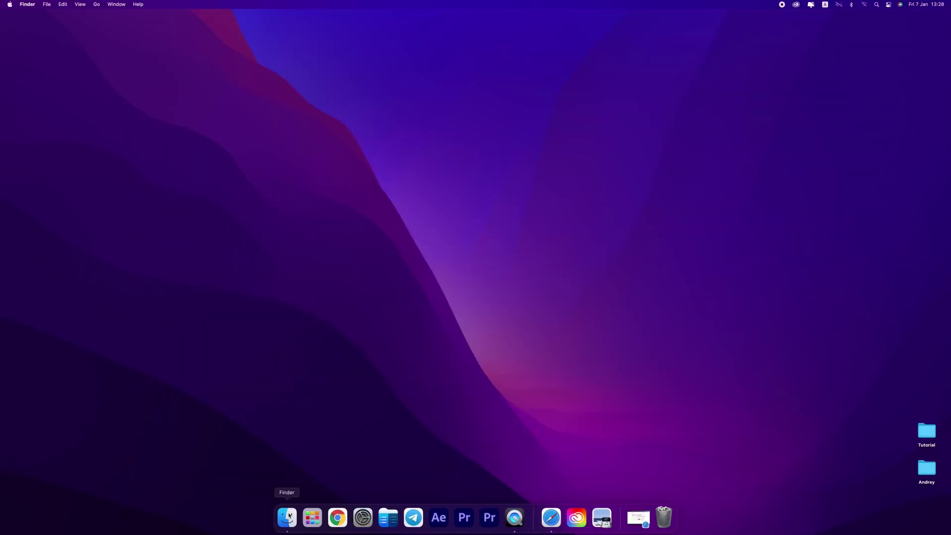
left_click(312, 517)
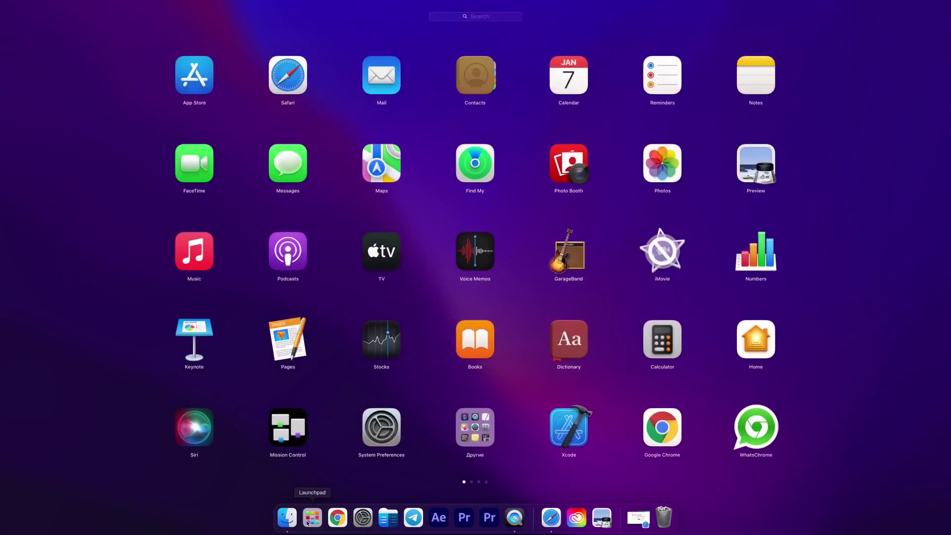
scroll(305, 272, "down", 2)
left_click(305, 63)
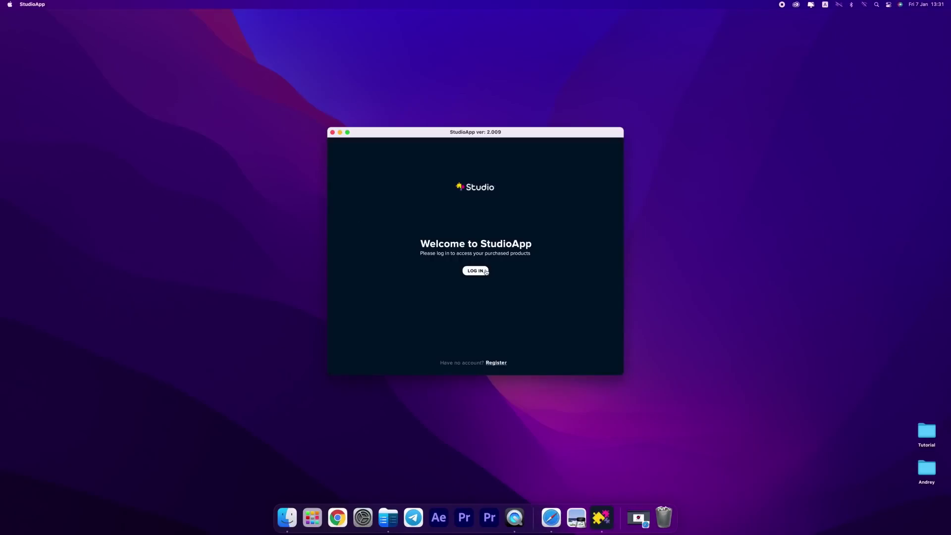
Log in to StudioApp, then install the Premiere Studio and AE Studio plugins
left_click(485, 271)
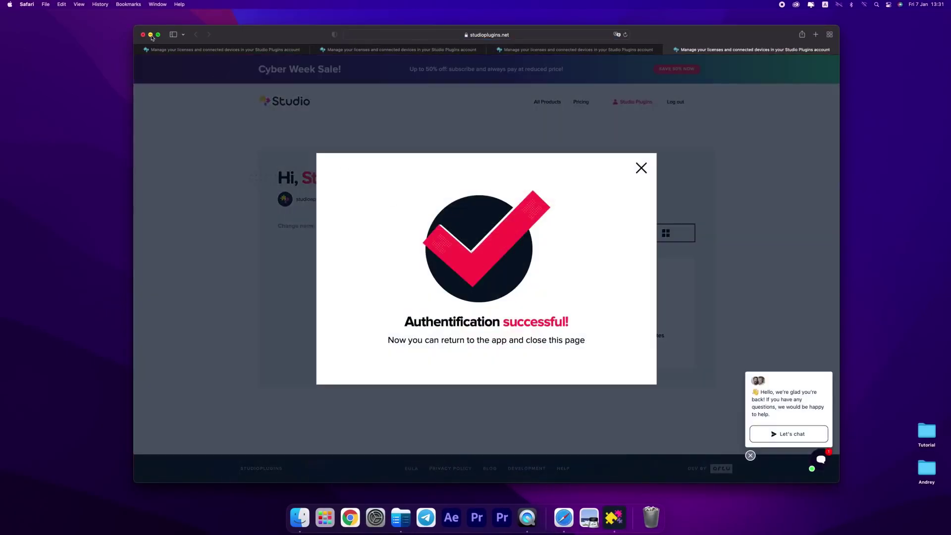
left_click(150, 34)
left_click(454, 205)
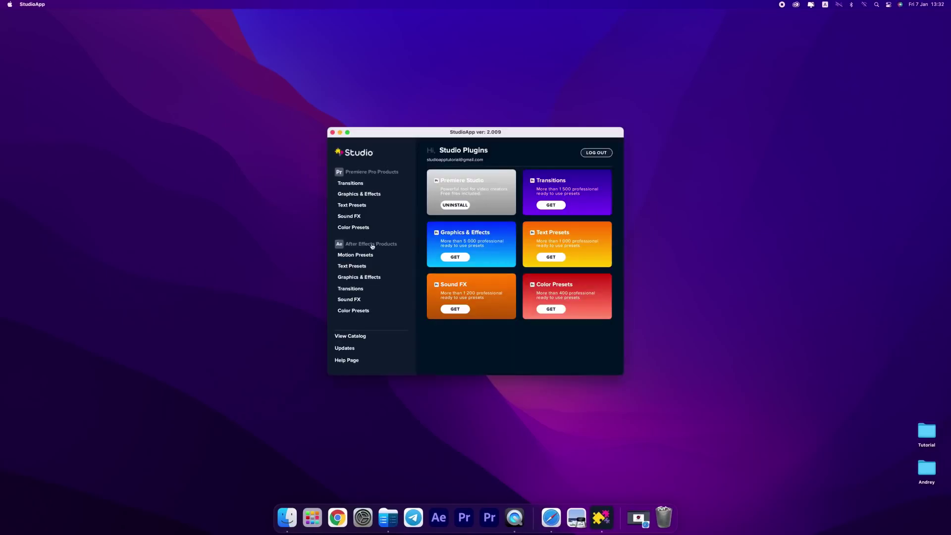
left_click(372, 244)
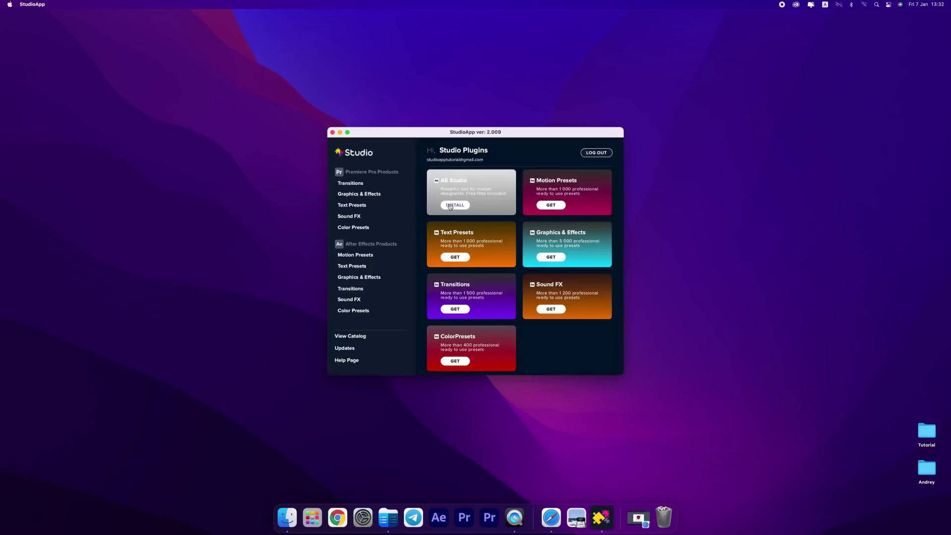
left_click(454, 205)
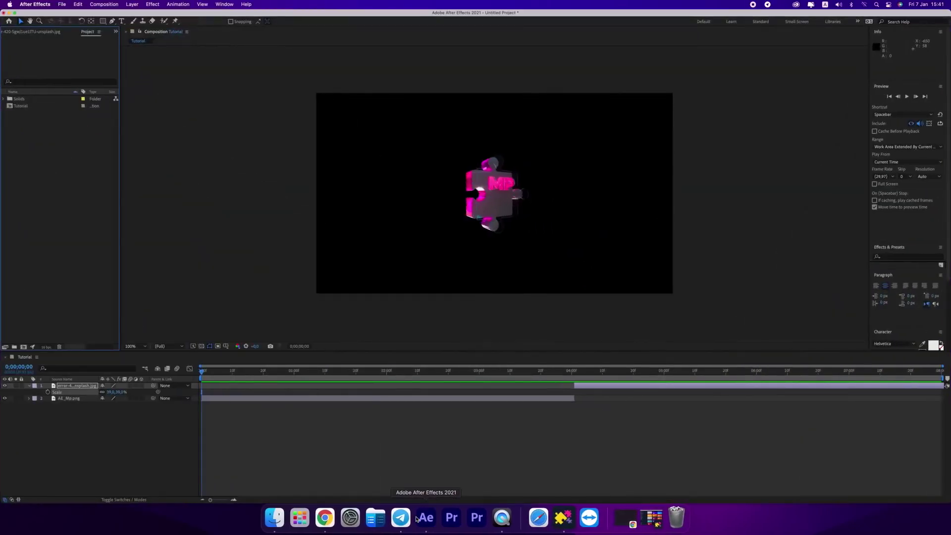
Open Window > Extensions > AE Studio, show Demo Motion Presets and widen the panel
left_click(224, 4)
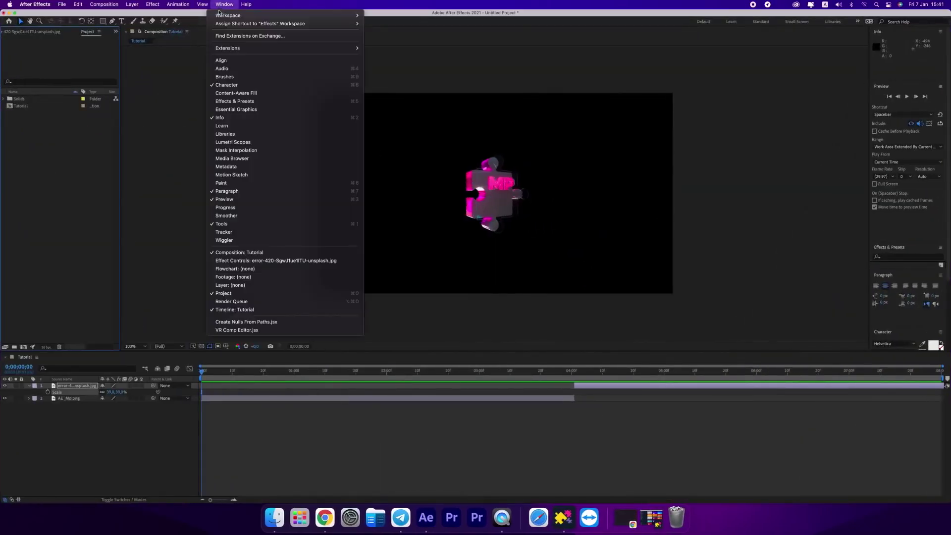
left_click(386, 48)
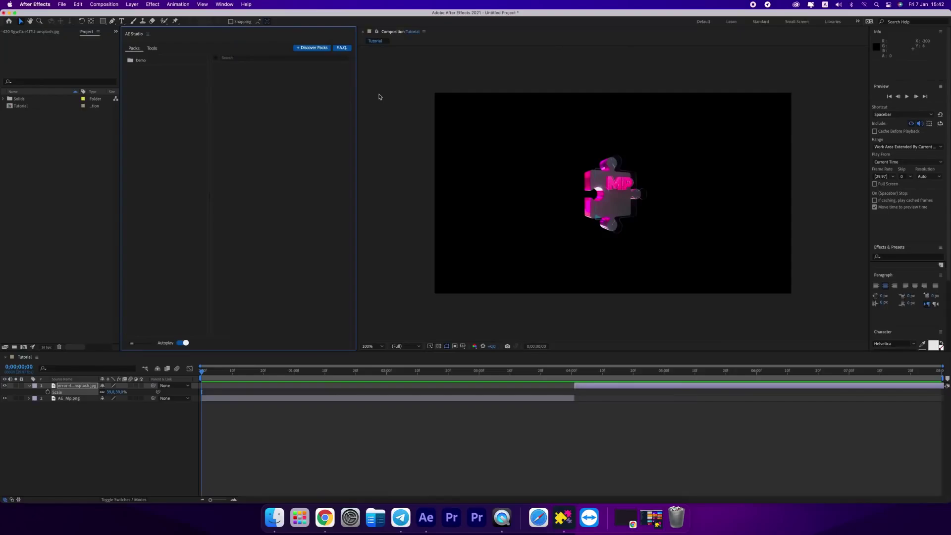
left_click(150, 71)
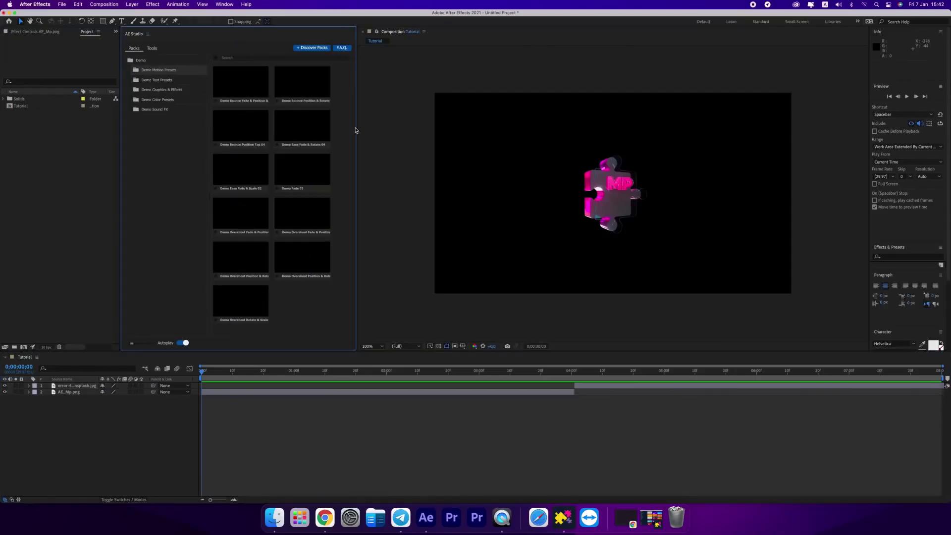
left_click_drag(354, 132, 448, 132)
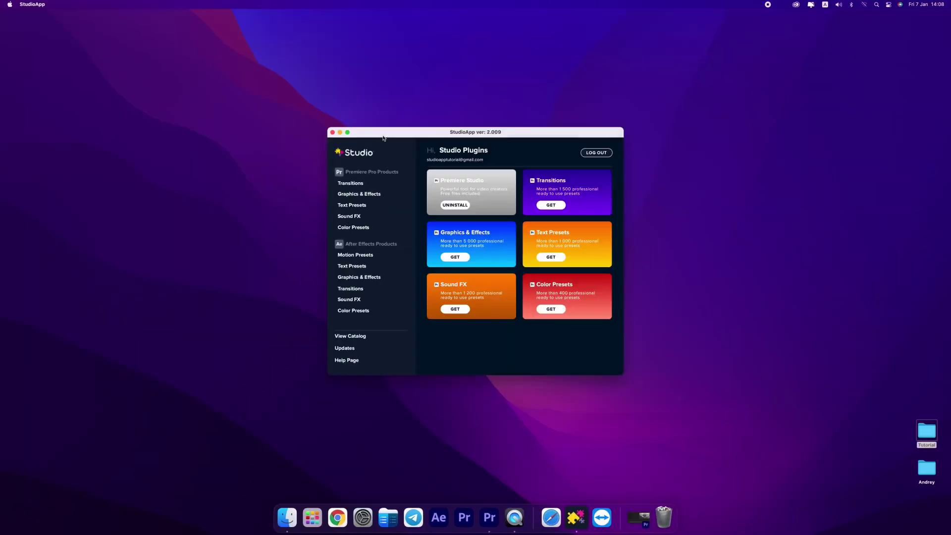
Minimise StudioApp and bring Premiere Pro back to the front
left_click(340, 133)
left_click(475, 517)
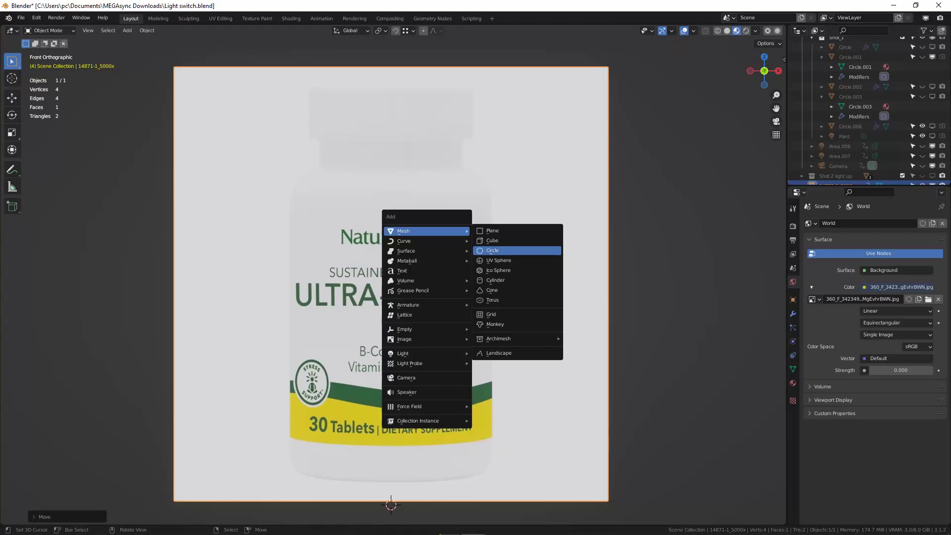
Add a circle mesh and extrude it straight up twice to form the cap wall
left_click(510, 251)
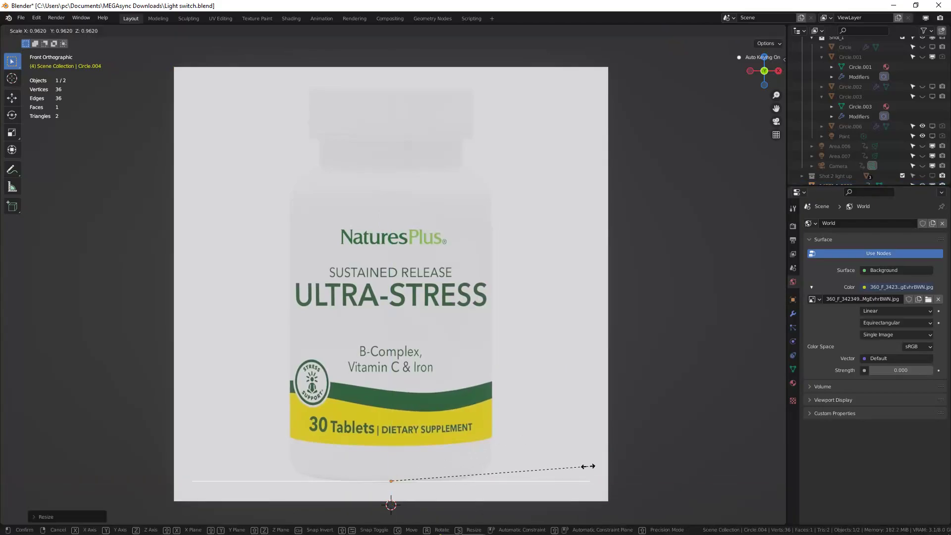
key("e")
key("z")
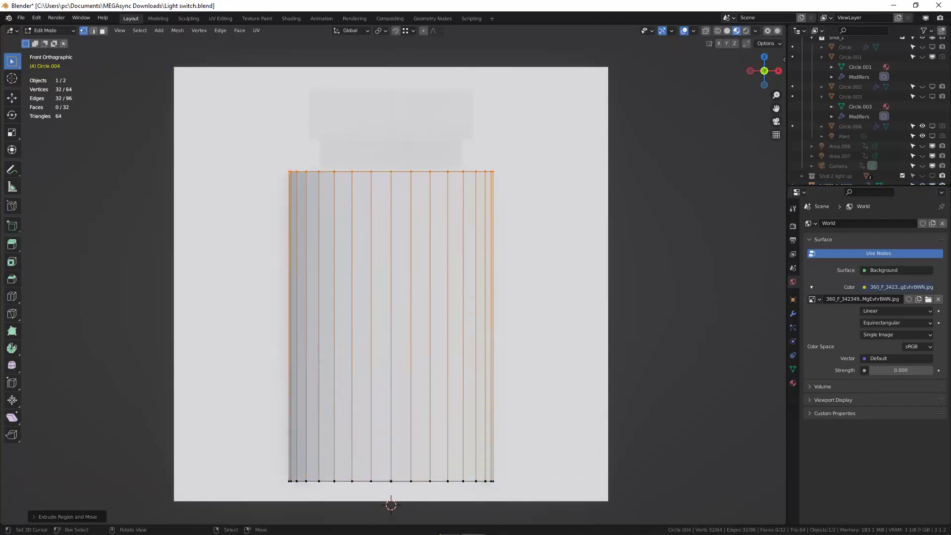
scroll(420, 280, "up", 3)
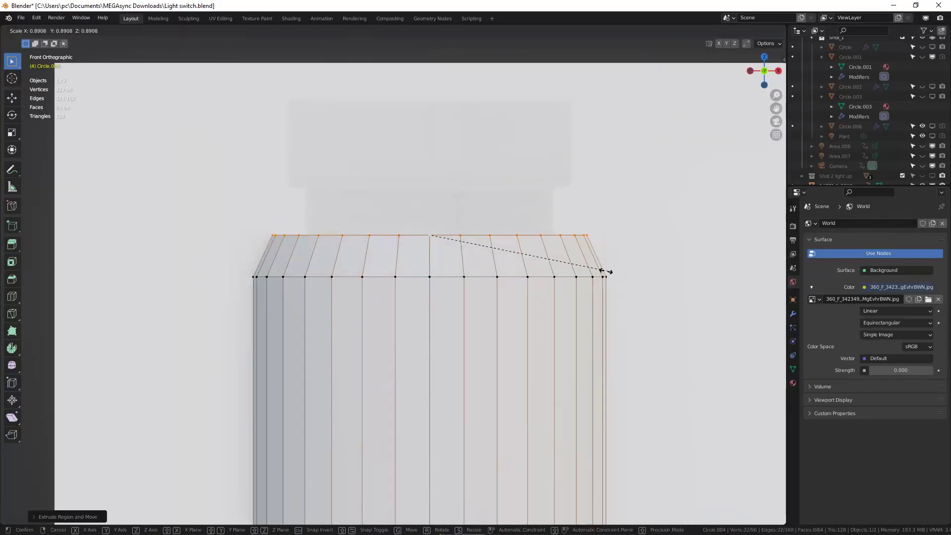
key("e")
key("z")
key("Return")
scroll(420, 280, "up", 3)
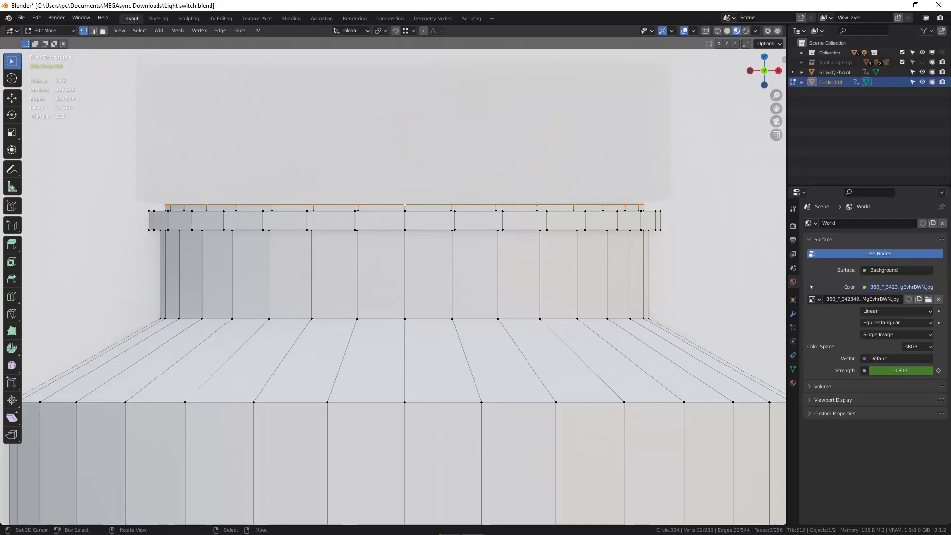
key("Return")
Separate the selection into Circle.005, extrude, scale and fill the ring, then inset the side faces
key("p")
left_click(317, 212)
key("Tab")
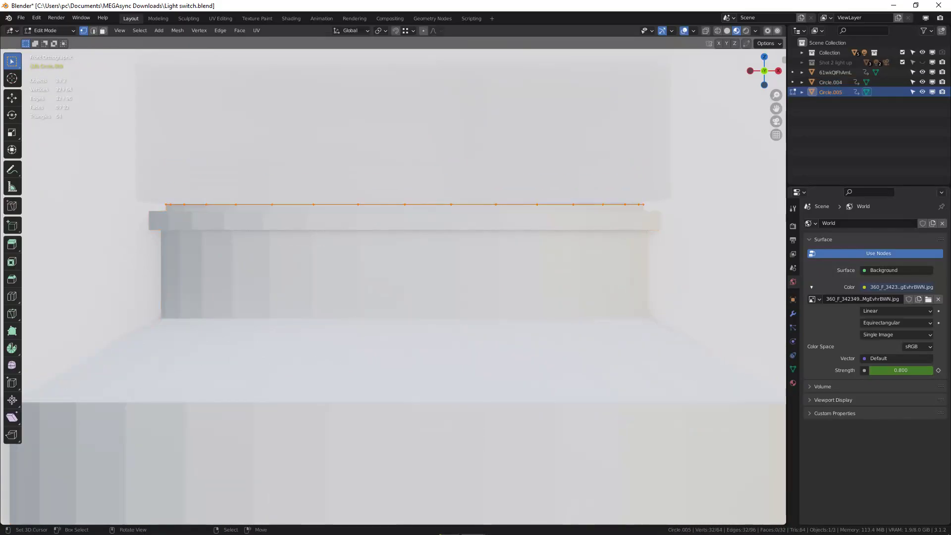
key("e")
key("s")
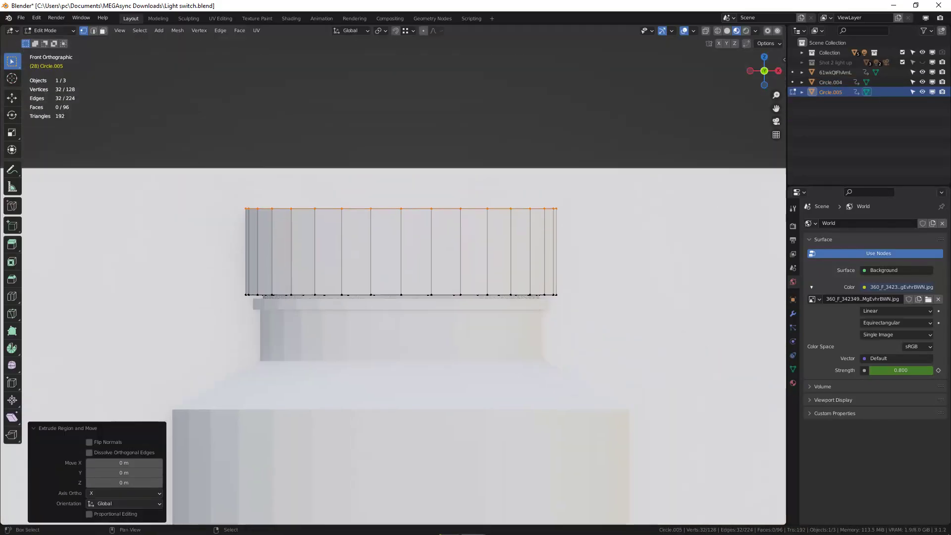
key("s")
key("Return")
key("f")
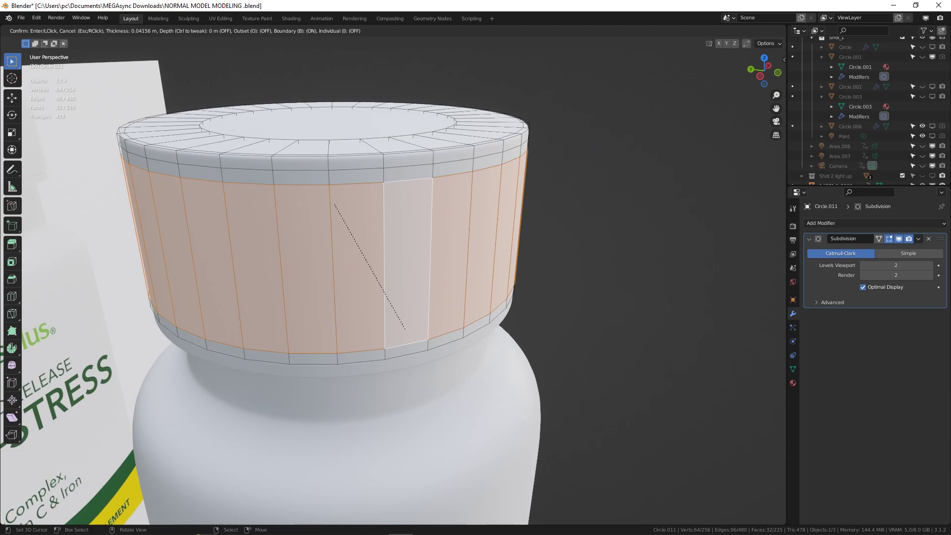
left_click(405, 329)
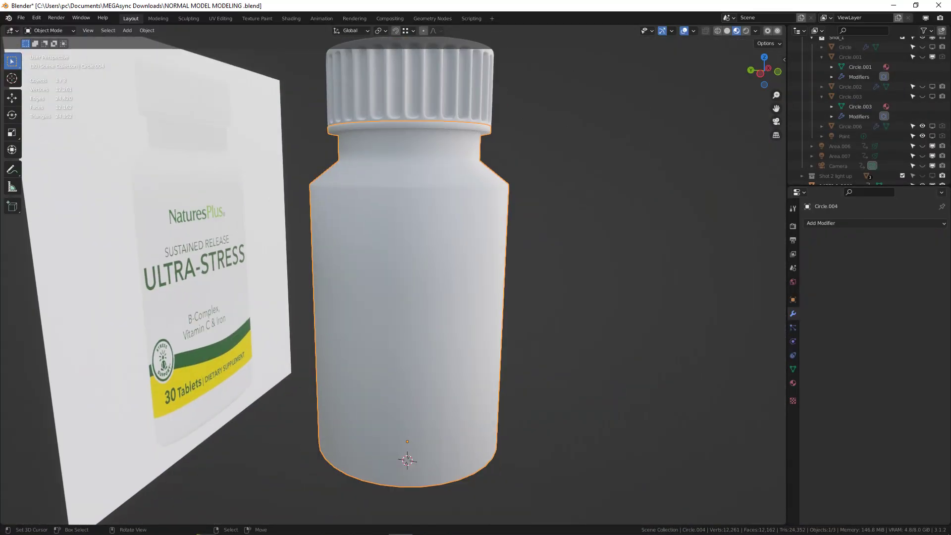
Add a Subdivision Surface modifier to the bottle body and a loop cut near the shoulder
key("ctrl+2")
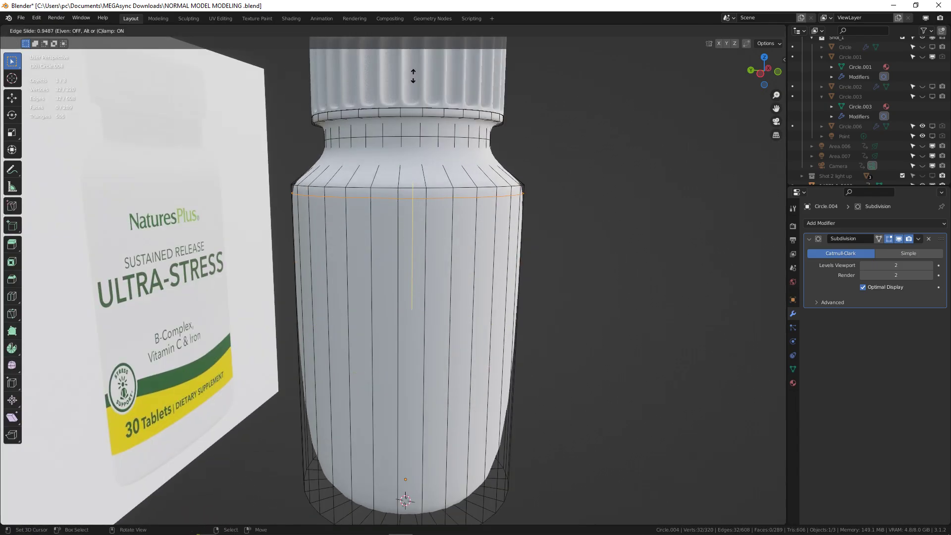
left_click(413, 76)
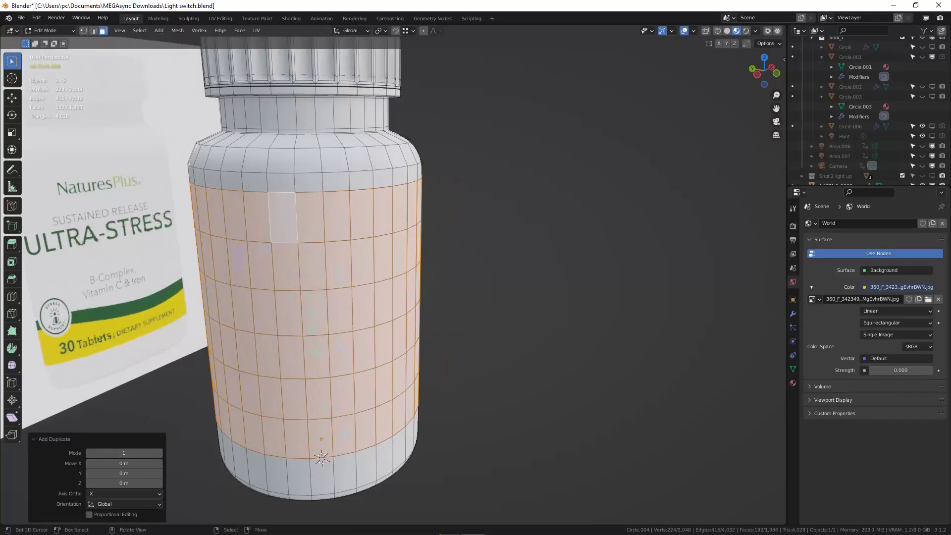
Enlarge the duplicated band slightly and separate it into its own label object
key("s")
key("p")
key("Return")
key("Tab")
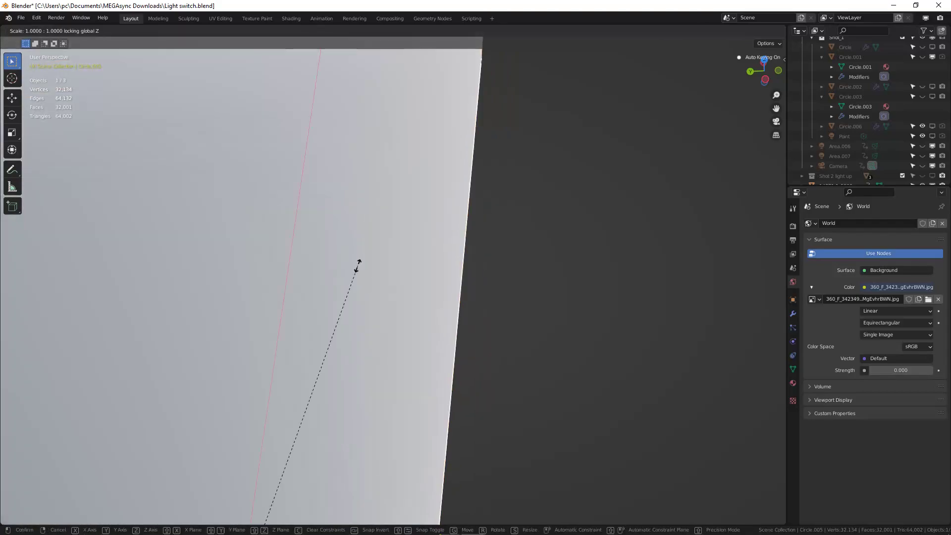
left_click(382, 235)
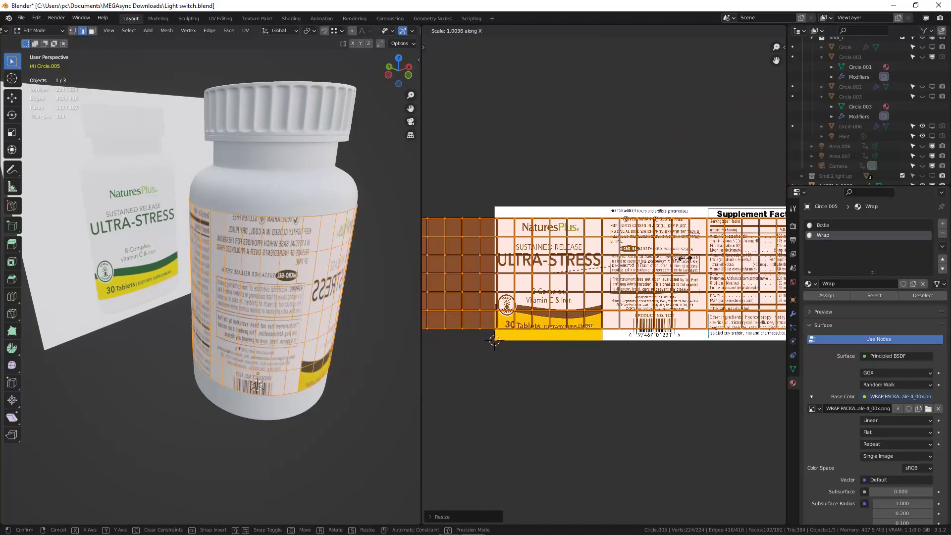
Scale the label UVs vertically so the label image fits the wrap
key("s")
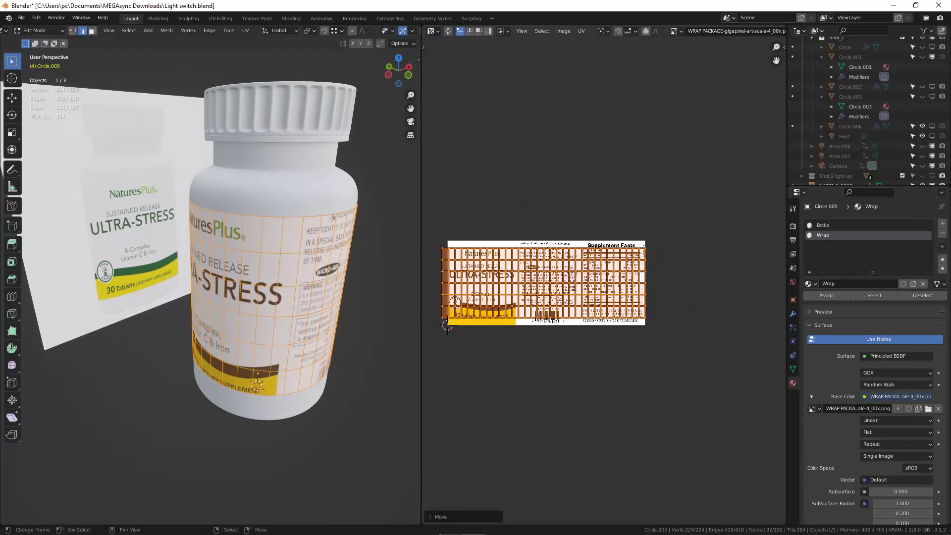
key("y")
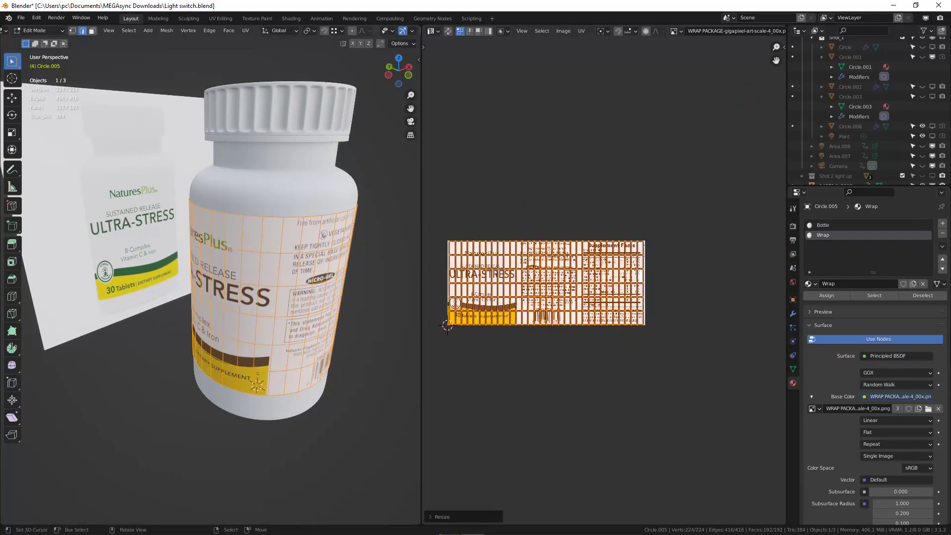
key("Tab")
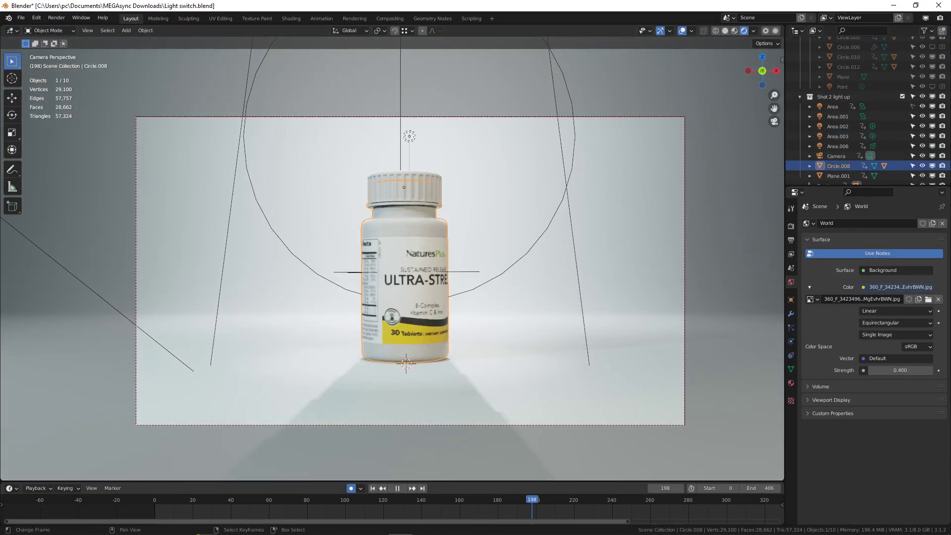
Stop the bottle animation playback and render the current frame of the lit shot
key("space")
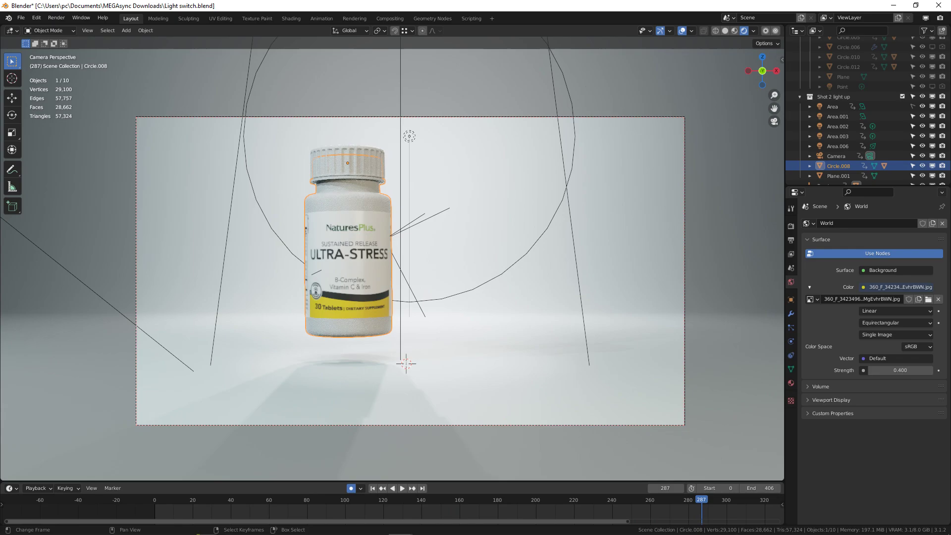
key("ctrl+F12")
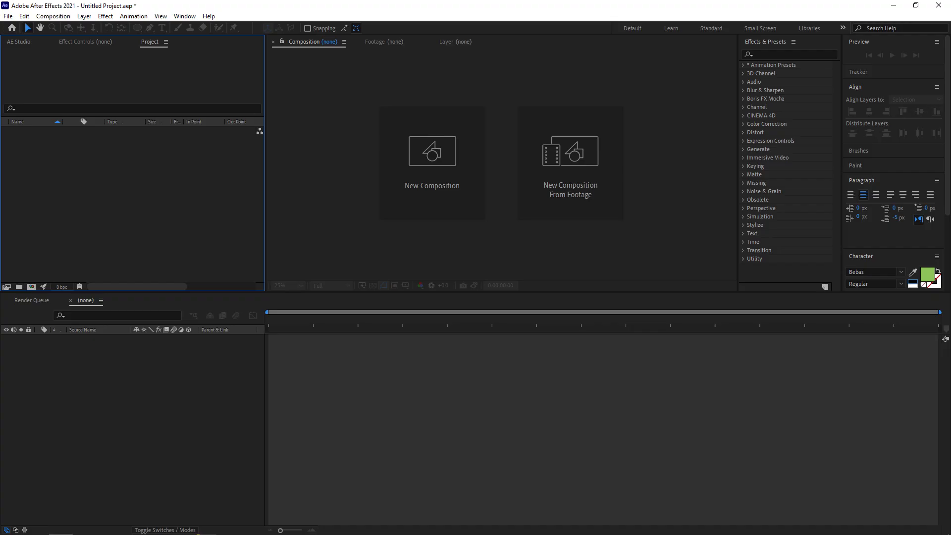
key("ctrl+n")
Create the 'Studio Plugins After Effect' composition and import the Model image sequence
type("St")
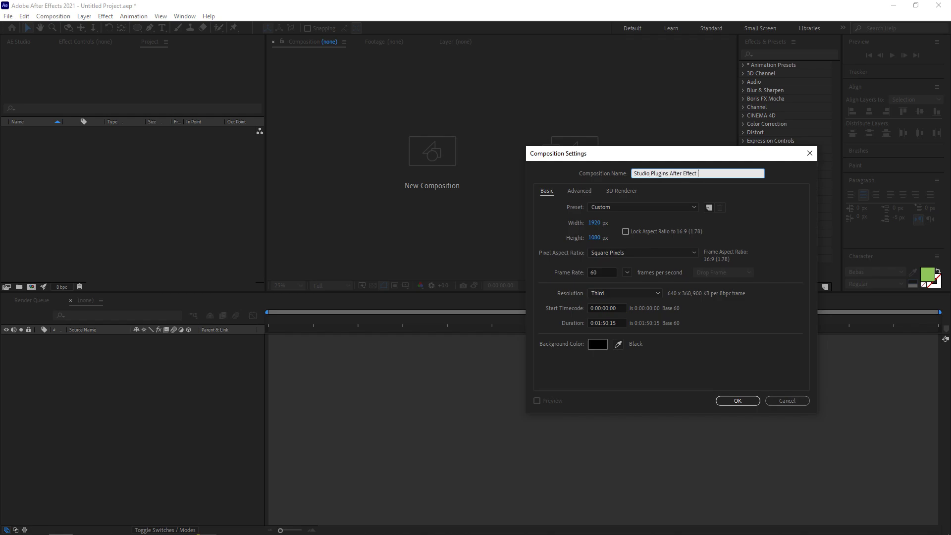
type("udio Plugins After Effect")
key("Return")
key("ctrl+i")
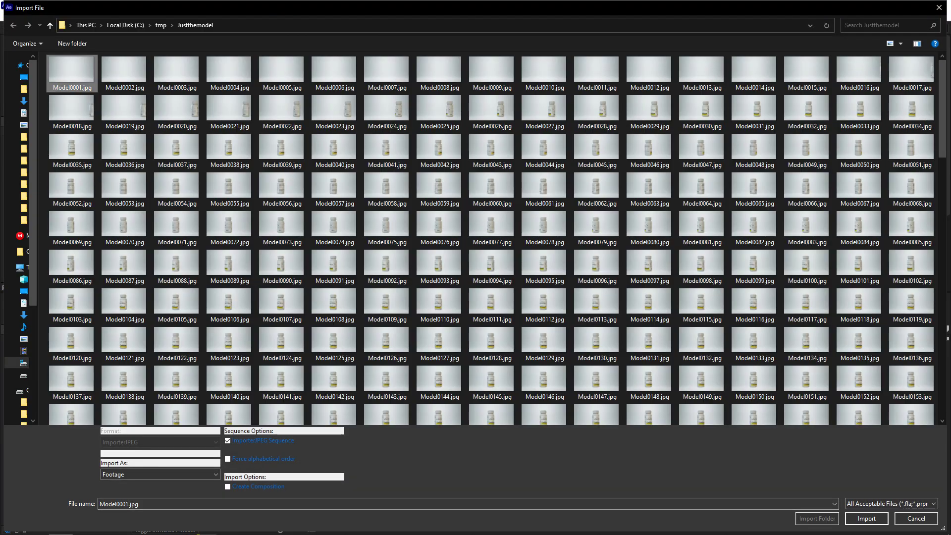
key("Escape")
Import the rendered animation frame sequences from the tmp Animations folder into the composition
key("ctrl+i")
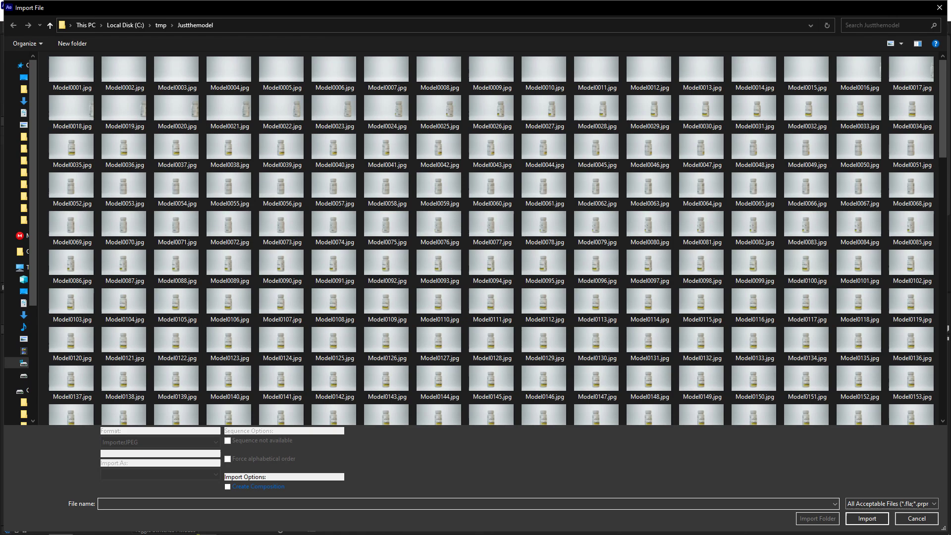
left_click(50, 25)
double_click(125, 82)
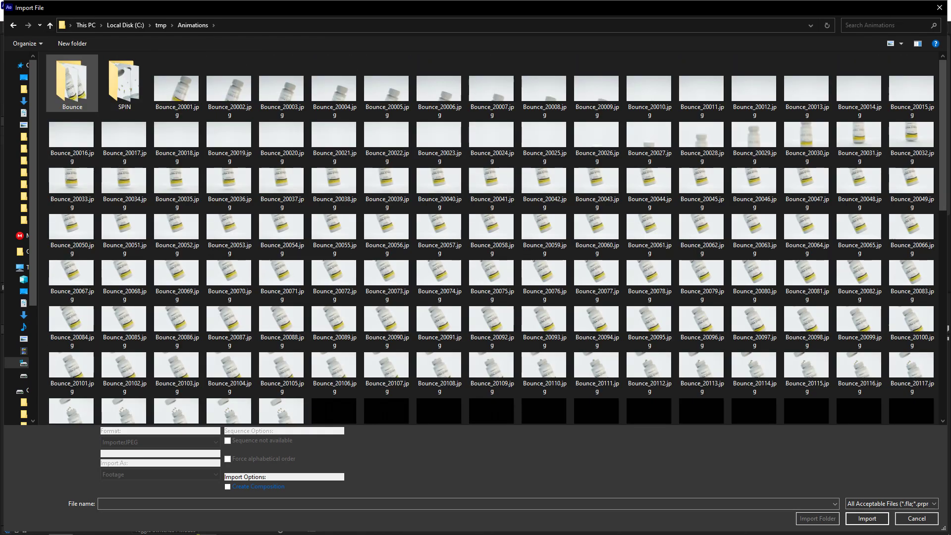
key("Return")
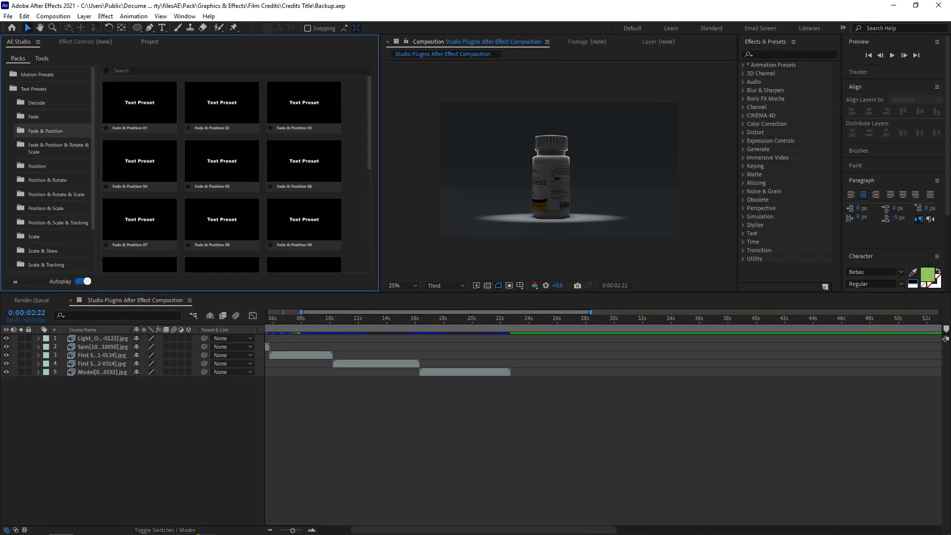
Add white Position-preset titles DO YOU NEED, VITAMINE C and NATURAL PLUS over the footage
left_click(38, 166)
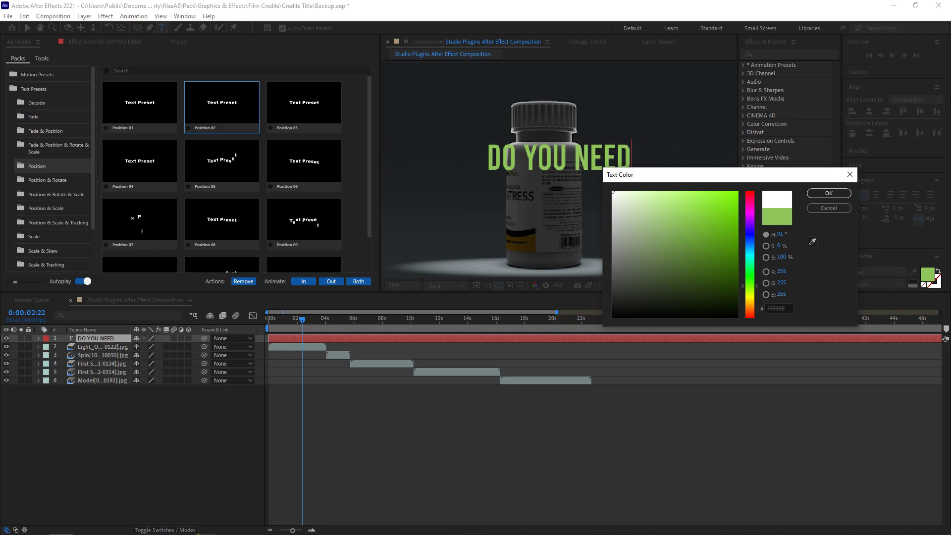
key("Return")
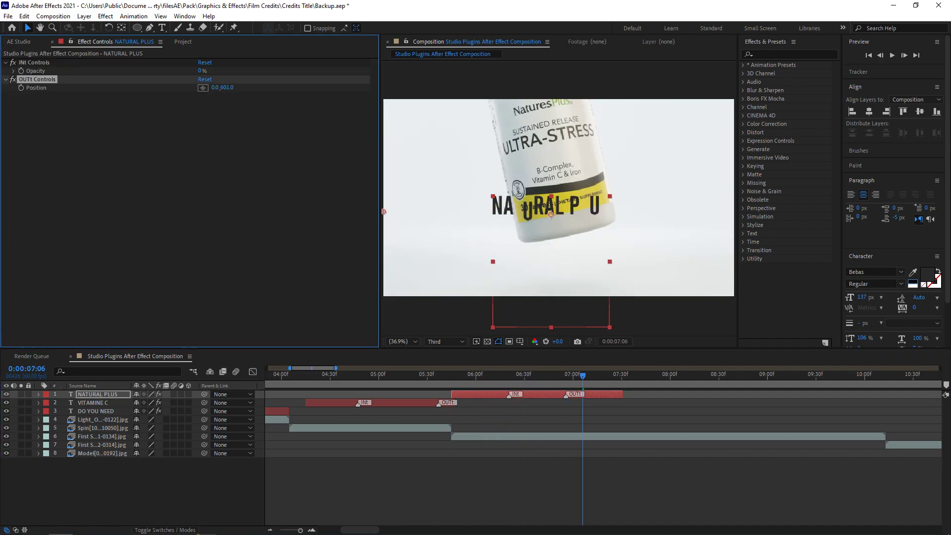
left_click_drag(583, 375, 485, 375)
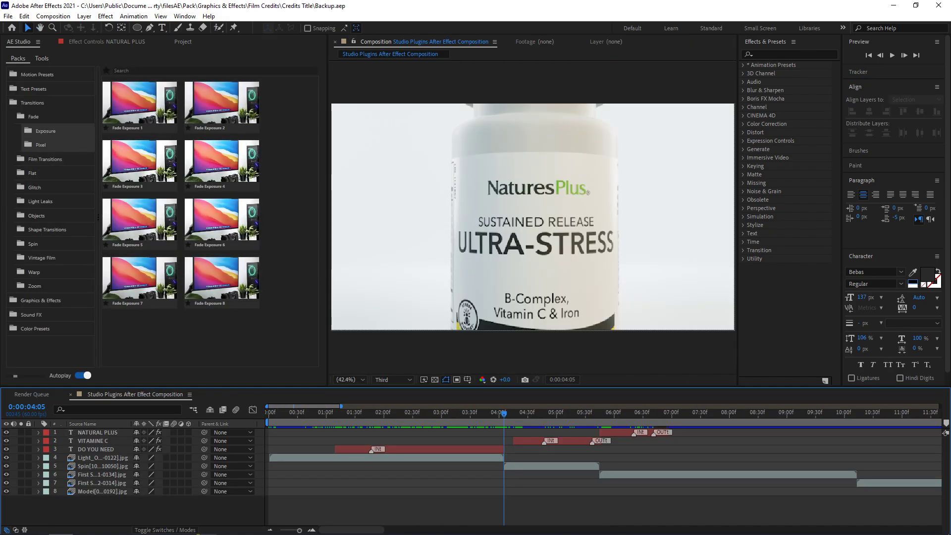
left_click(44, 159)
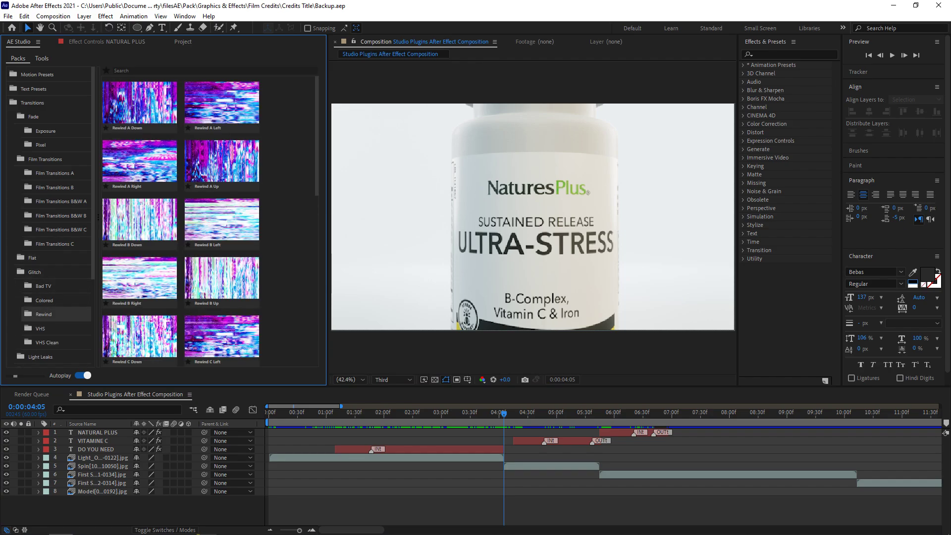
Browse the Glitch VHS, Light Leaks and Shape Transitions packs, finishing on the Sound FX library
scroll(50, 222, "down", 3)
left_click(40, 229)
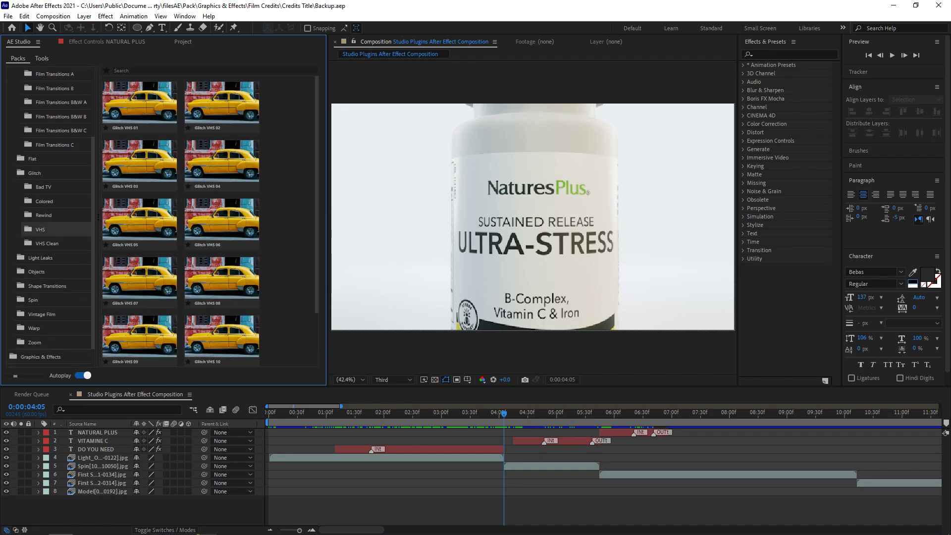
left_click(40, 257)
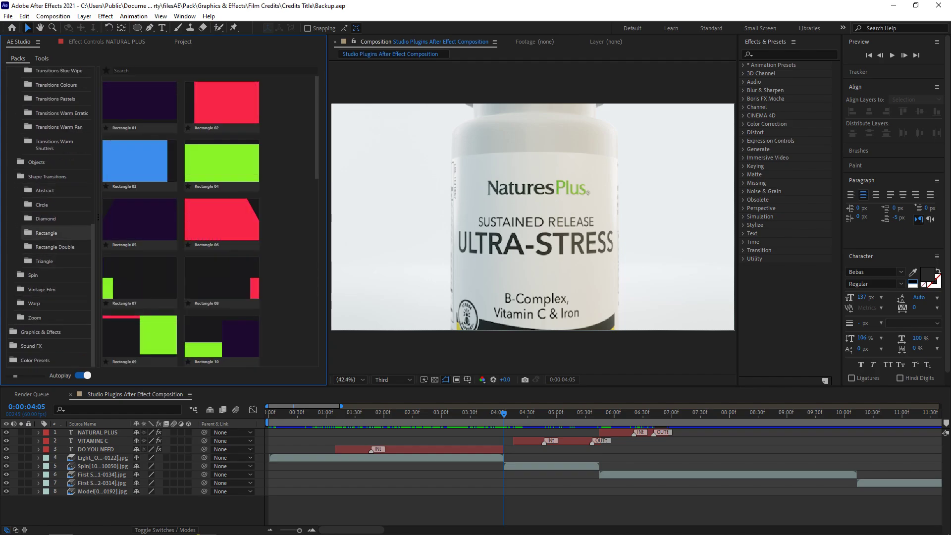
scroll(49, 213, "up", 3)
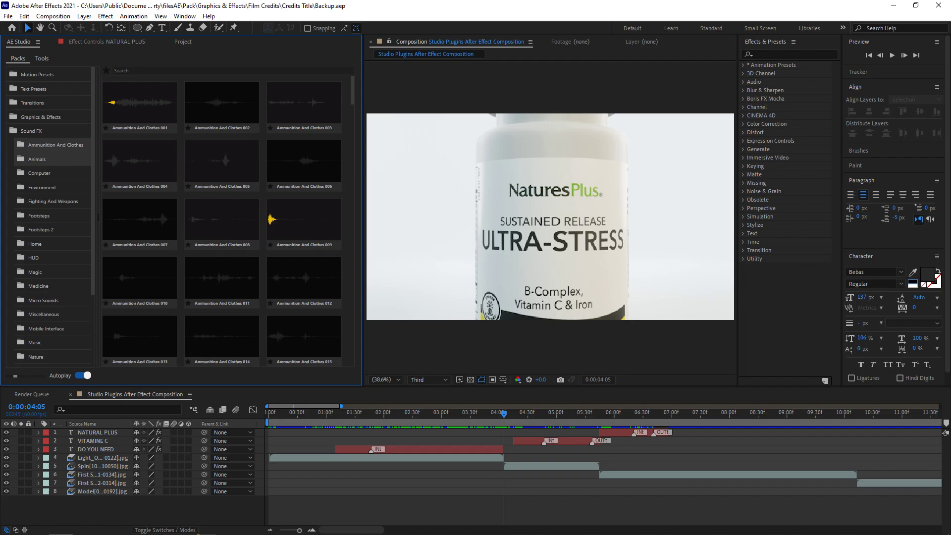
Browse the Computer, Music and Office sound categories, ending on Pencil, Reception Bell and Scissors clips
left_click(40, 173)
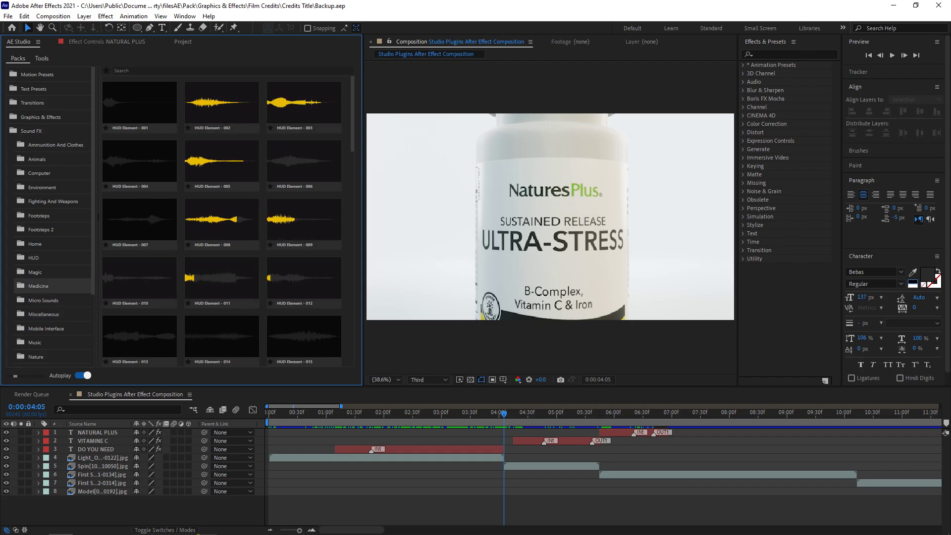
scroll(49, 223, "down", 3)
left_click(35, 247)
scroll(222, 223, "down", 5)
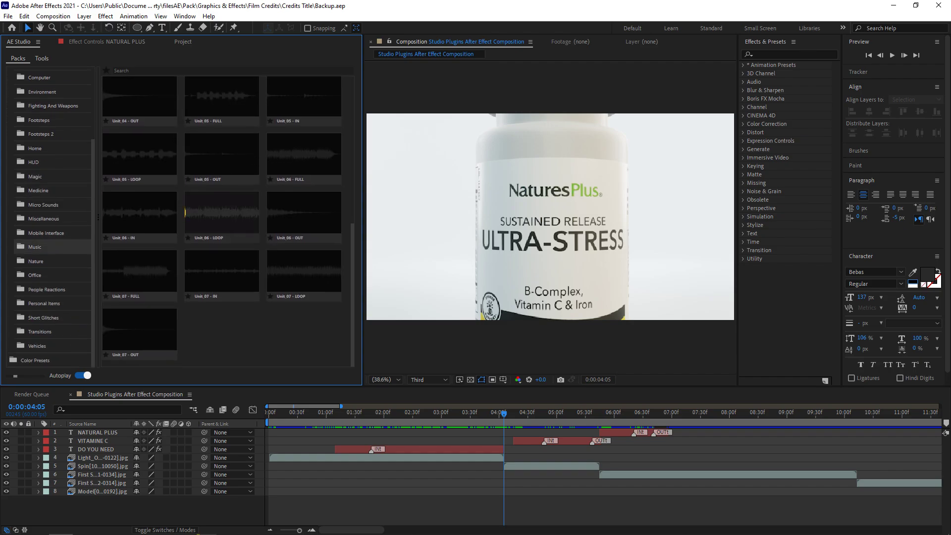
left_click(34, 275)
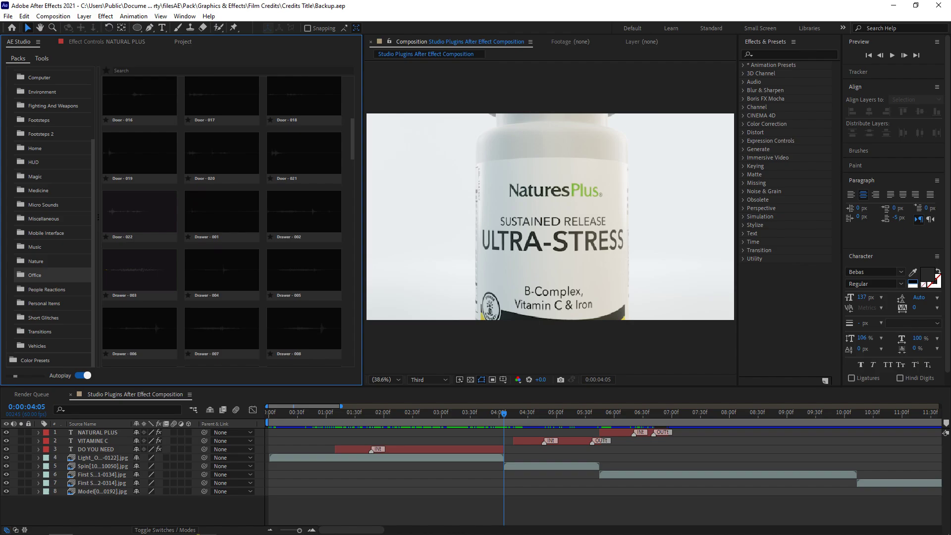
scroll(223, 218, "down", 10)
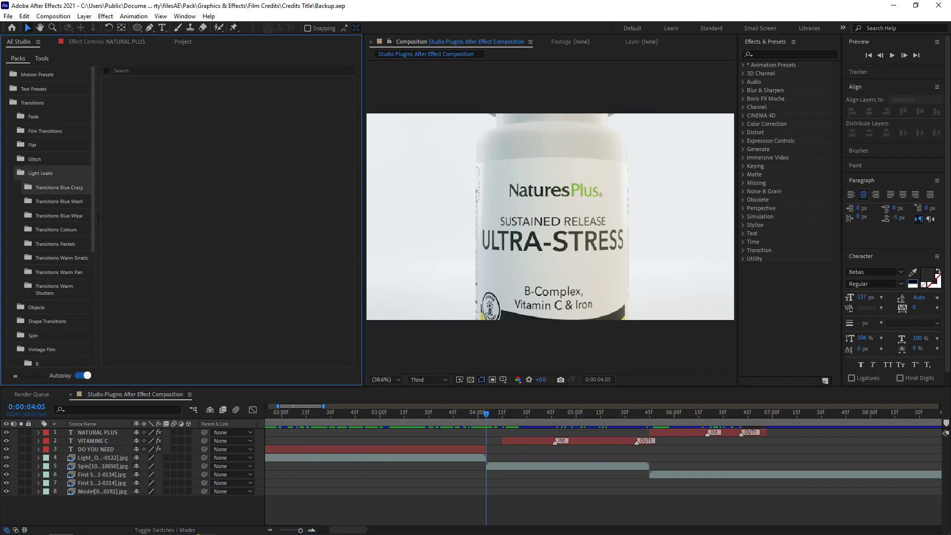
Add the Light Leaks Transition Blue Crazy 04 near the five-second mark of the edit
left_click(59, 188)
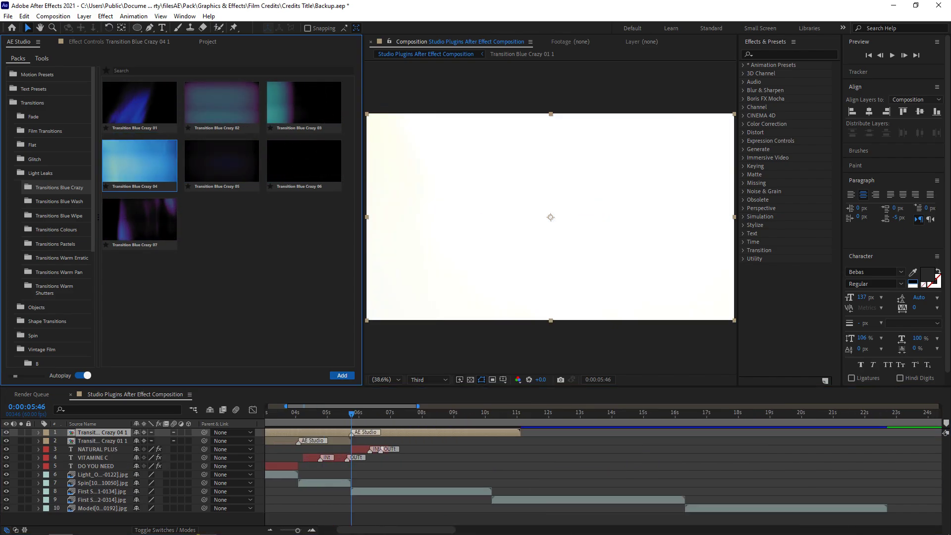
key("minus")
key("minus")
key("minus")
key("equal")
key("equal")
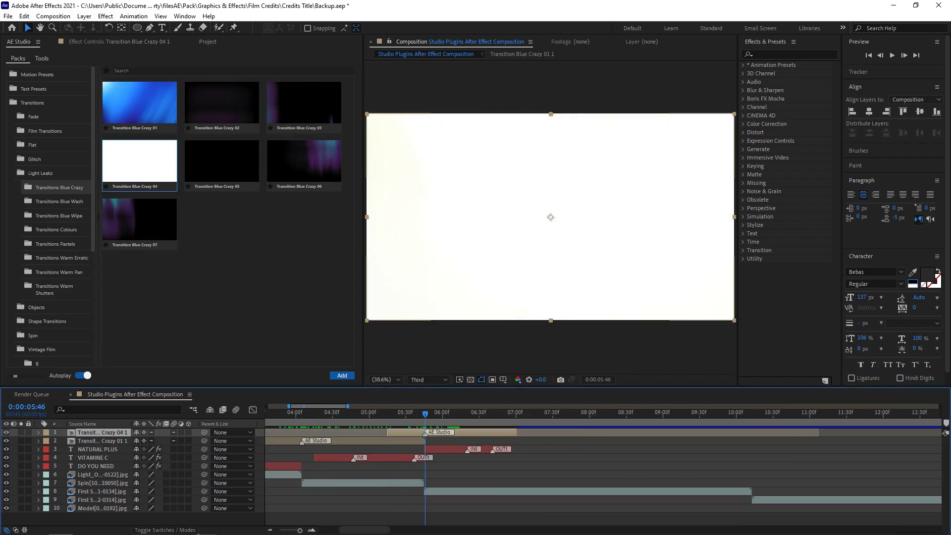